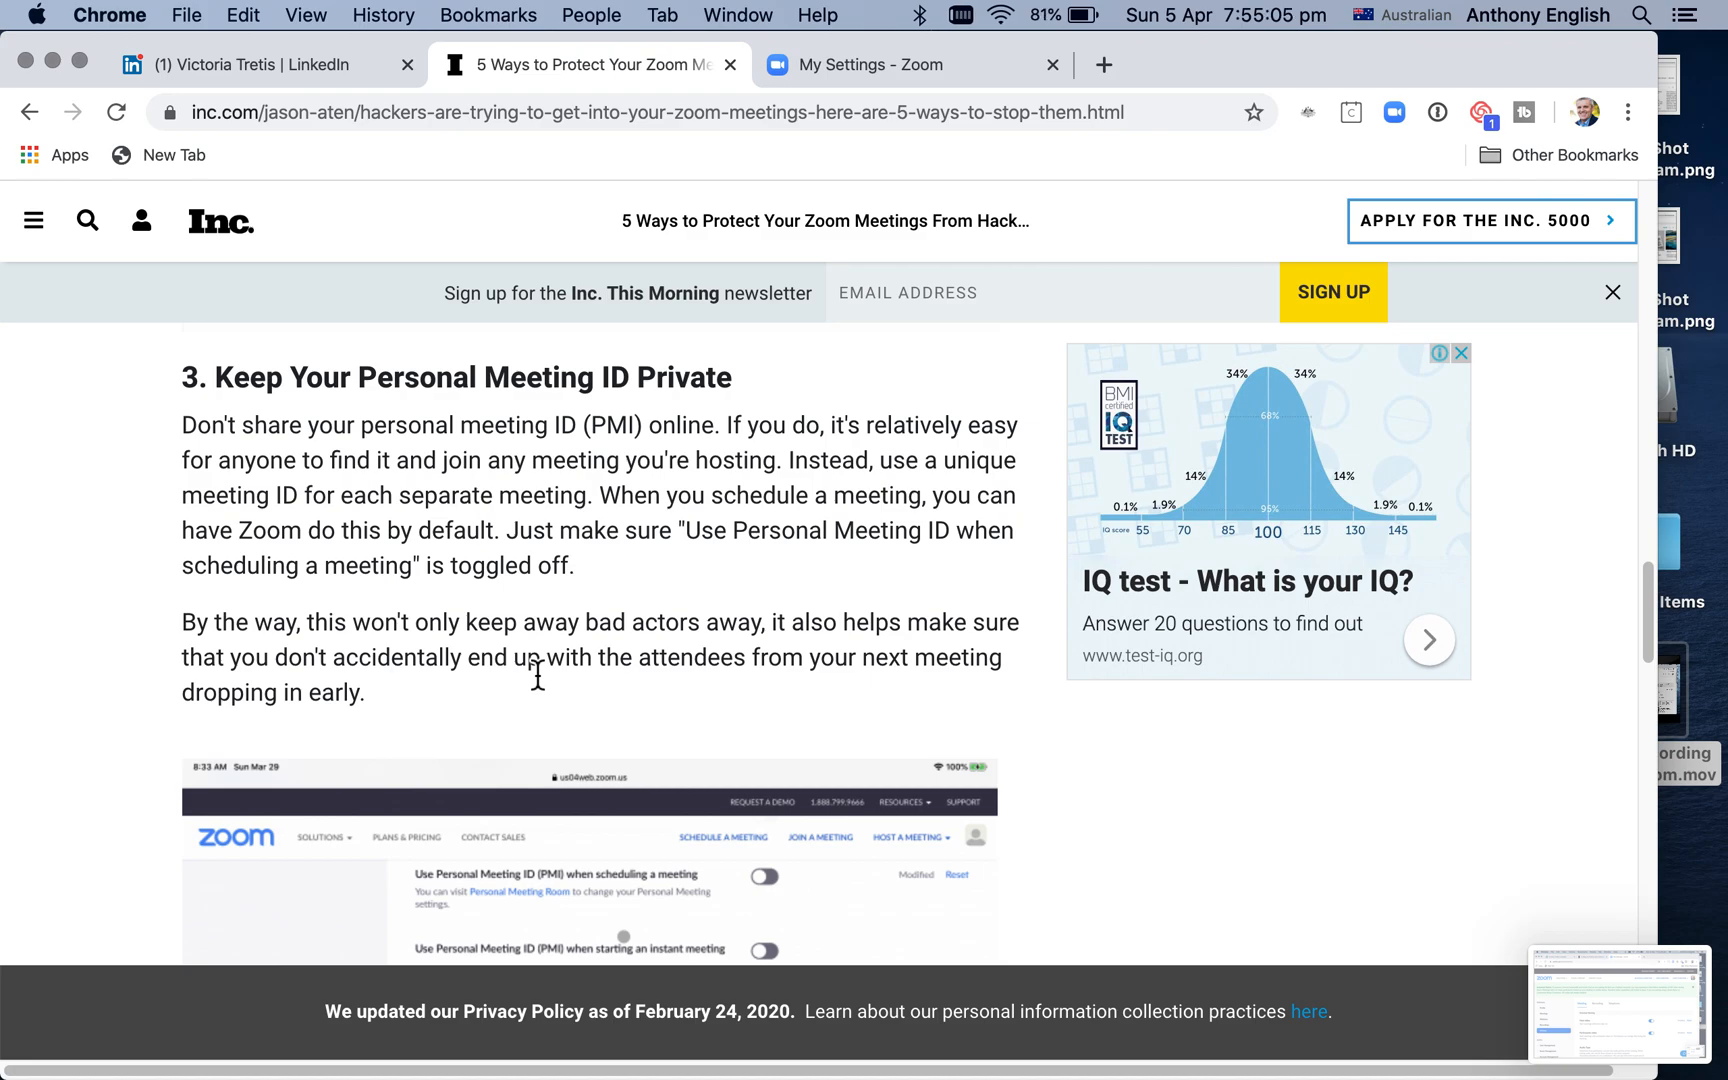
{"action": "scroll", "coordinate": [659, 632], "scroll_direction": "down", "scroll_amount": 1}
{"action": "scroll", "coordinate": [660, 632], "scroll_direction": "down", "scroll_amount": 1}
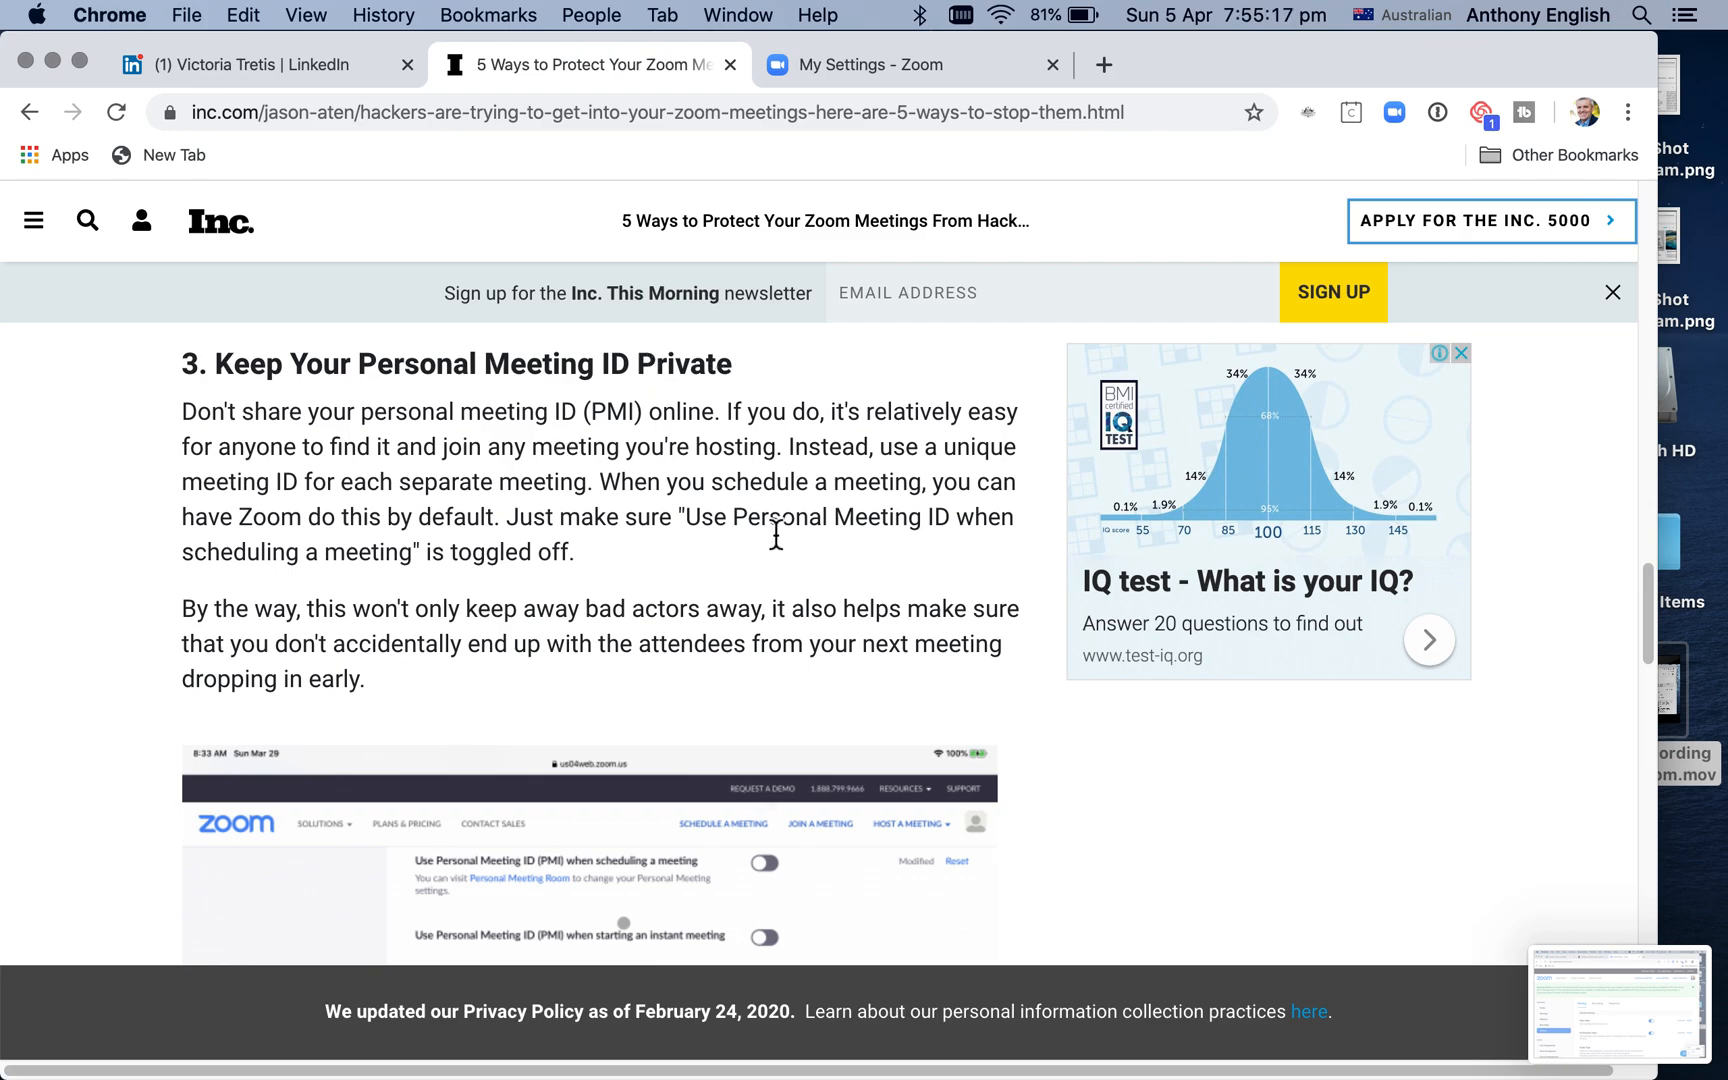
{"action": "scroll", "coordinate": [776, 535], "scroll_direction": "down", "scroll_amount": 1}
{"action": "scroll", "coordinate": [777, 535], "scroll_direction": "down", "scroll_amount": 4}
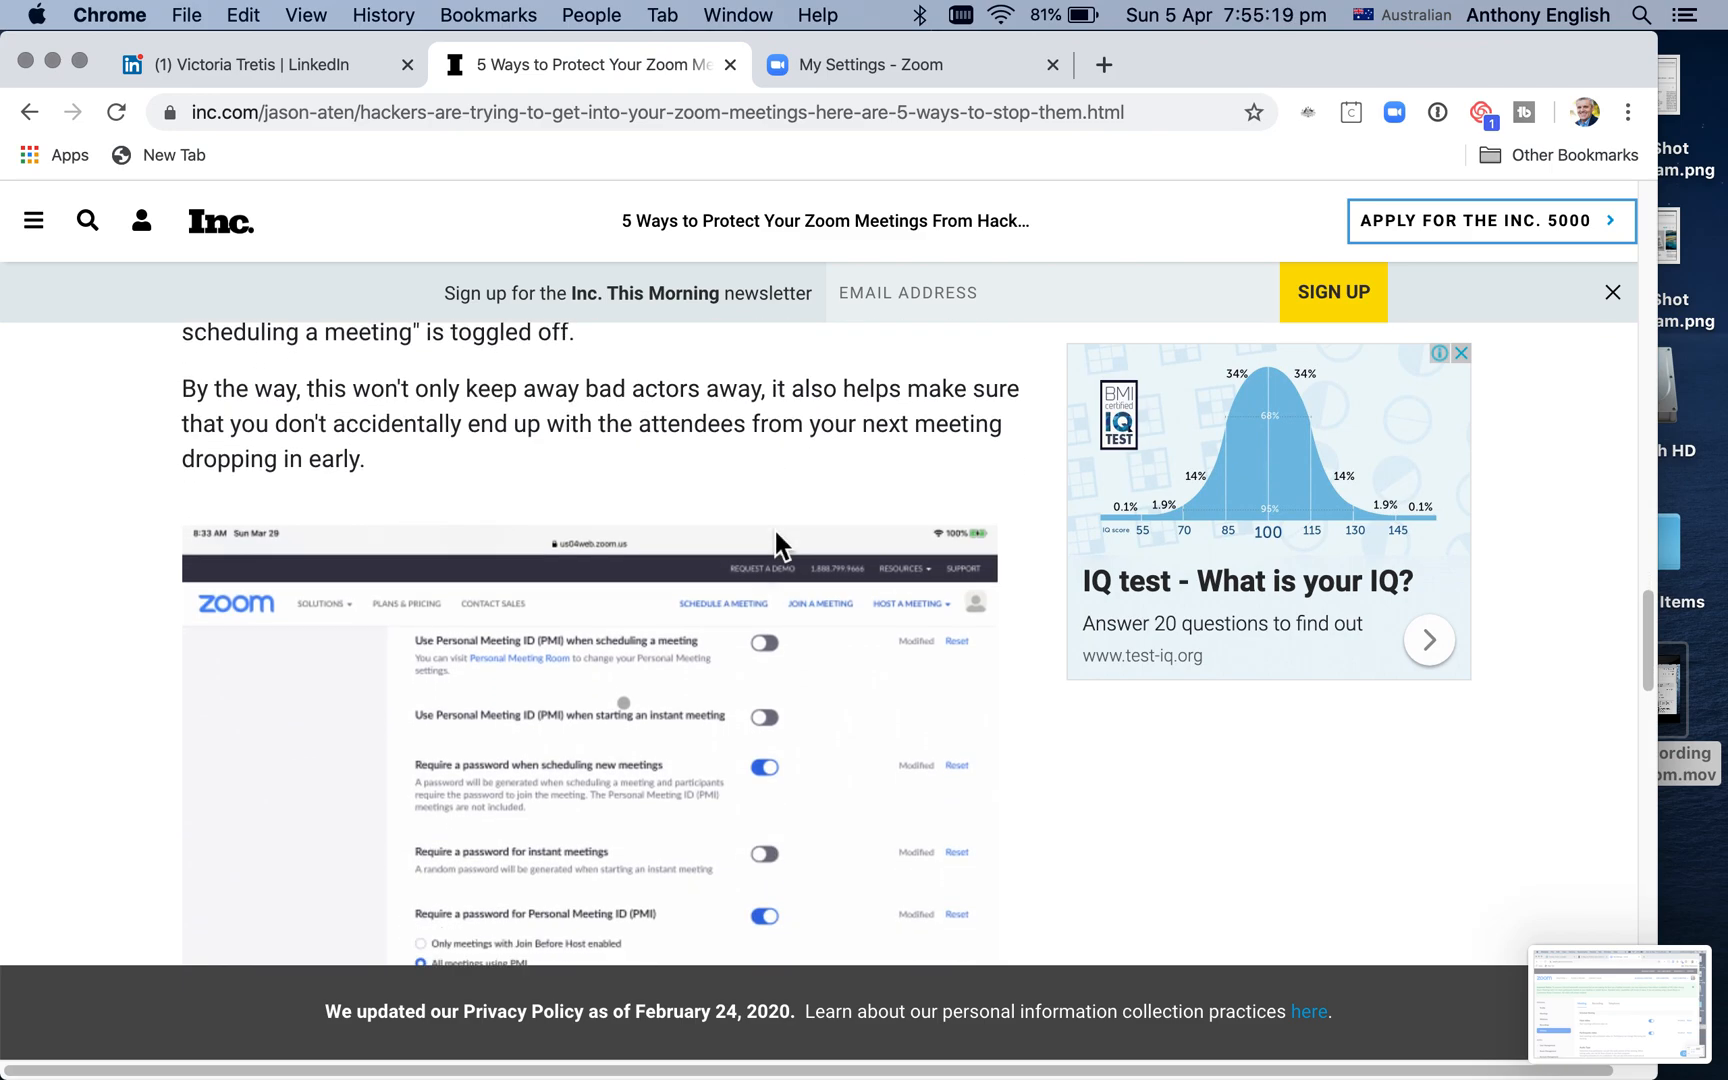
Switch to the Zoom My Settings page showing the 'Use Personal Meeting ID' option
{"action": "left_click", "coordinate": [865, 71]}
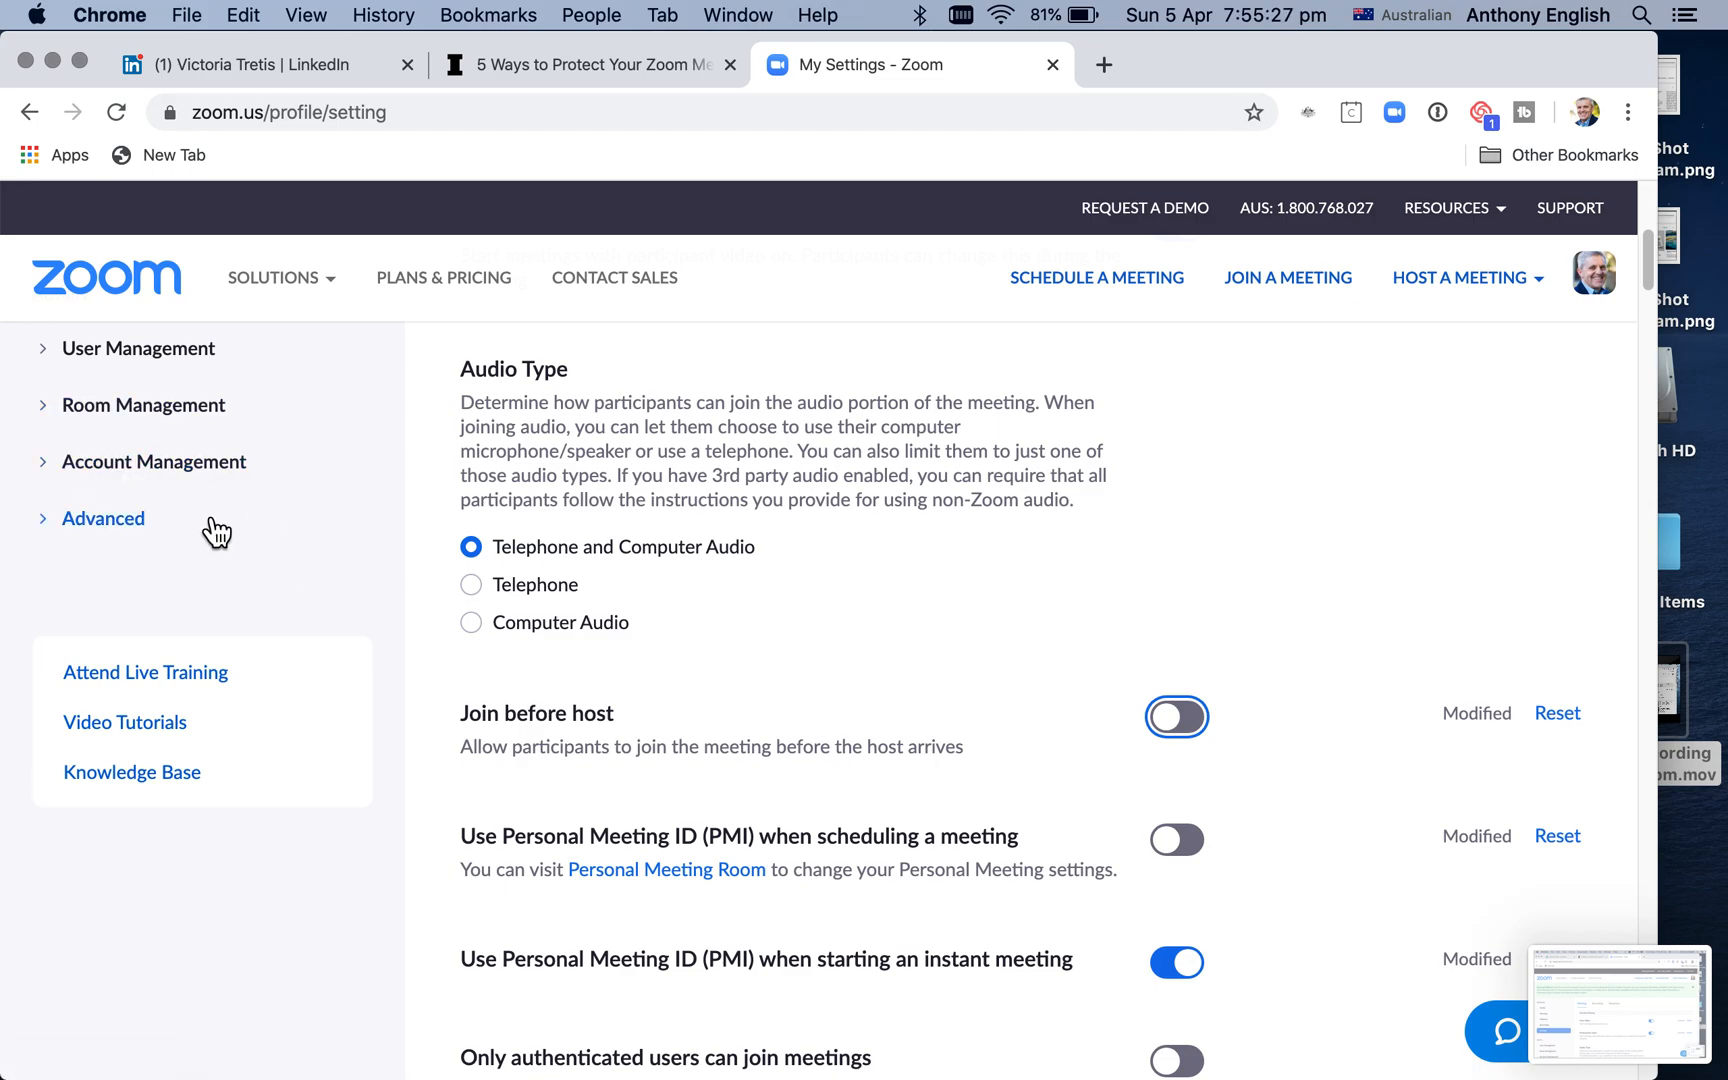
{"action": "scroll", "coordinate": [74, 185], "scroll_direction": "up", "scroll_amount": 5}
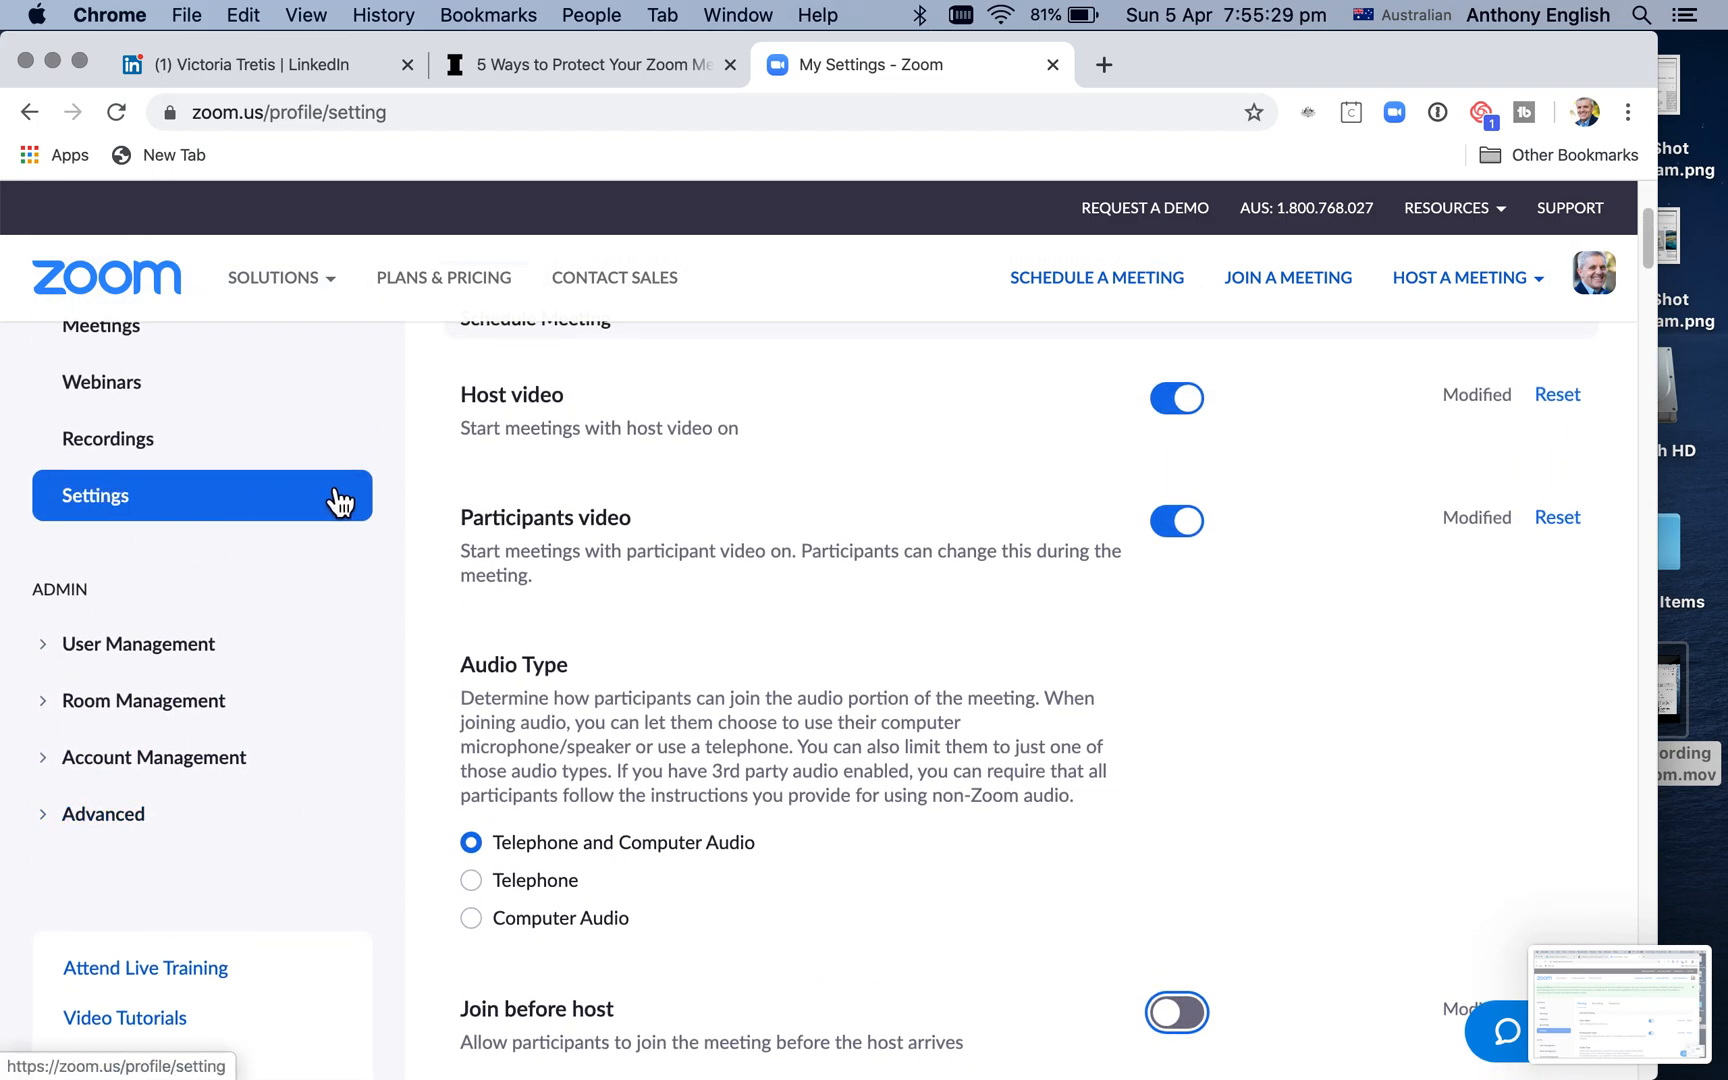
{"action": "scroll", "coordinate": [566, 623], "scroll_direction": "up", "scroll_amount": 2}
{"action": "scroll", "coordinate": [566, 624], "scroll_direction": "down", "scroll_amount": 3}
{"action": "scroll", "coordinate": [565, 624], "scroll_direction": "down", "scroll_amount": 4}
{"action": "scroll", "coordinate": [565, 623], "scroll_direction": "down", "scroll_amount": 3}
{"action": "scroll", "coordinate": [566, 623], "scroll_direction": "down", "scroll_amount": 2}
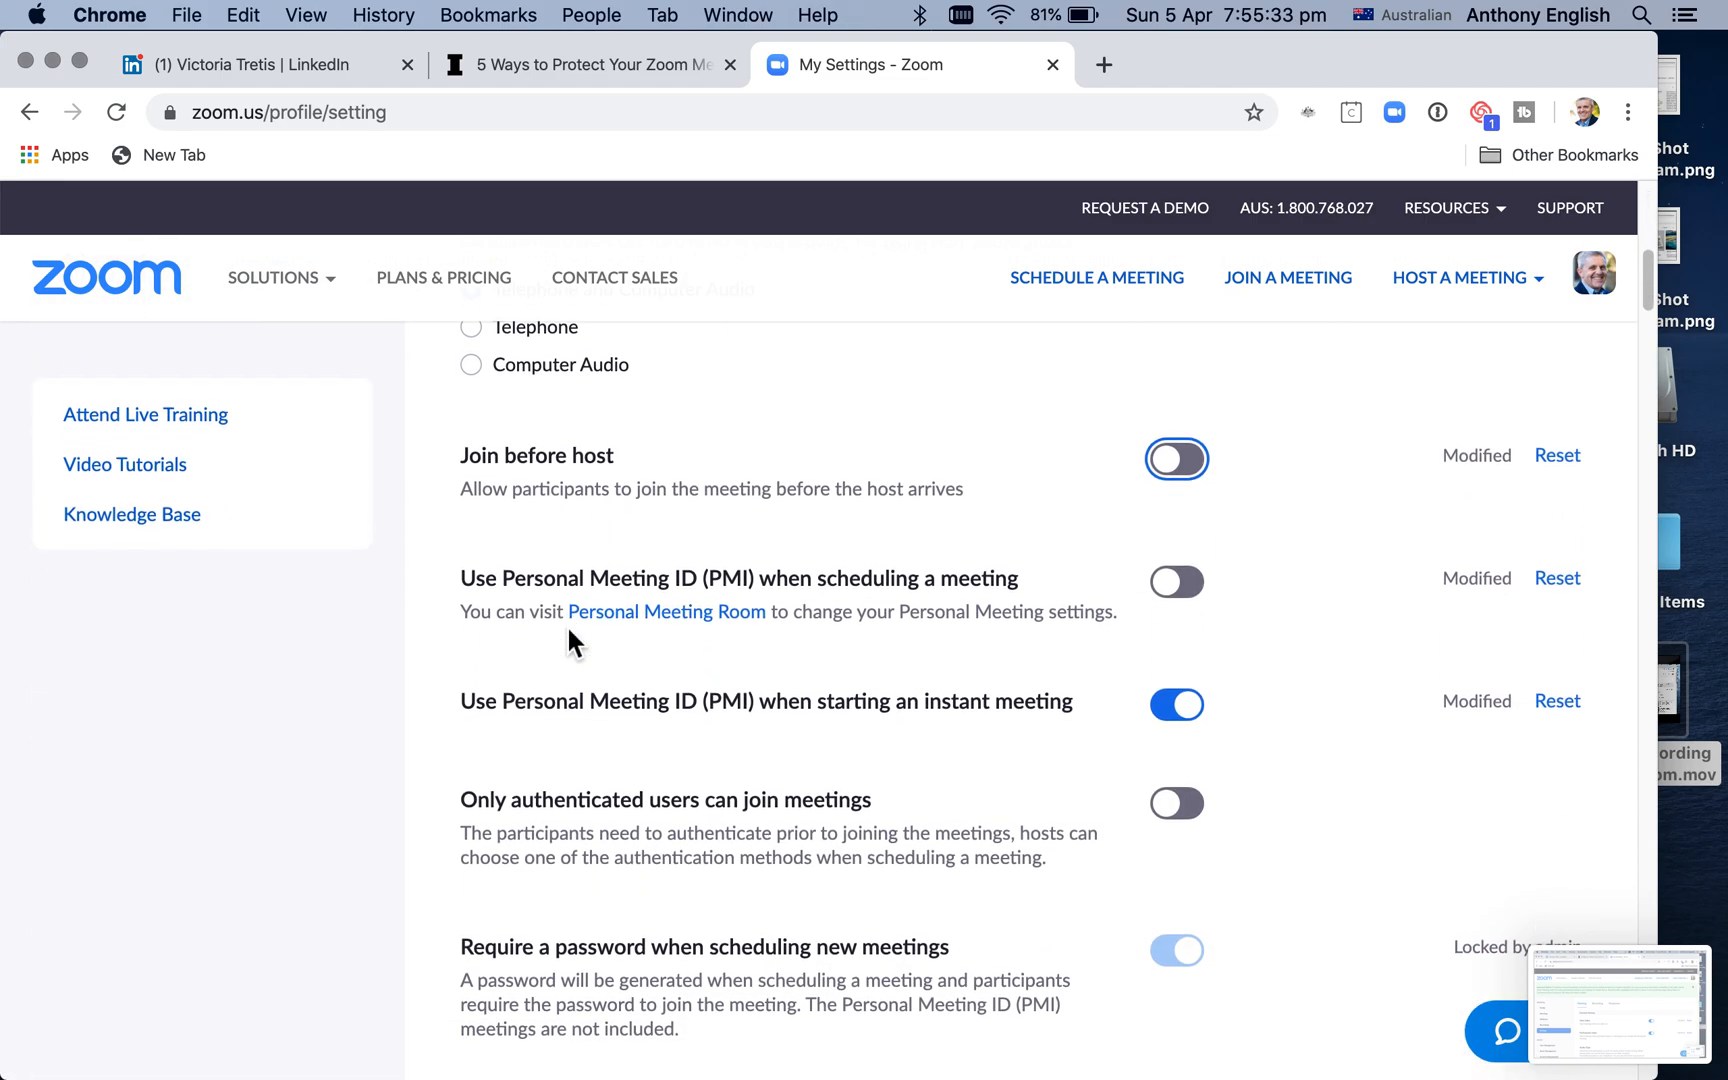
{"action": "scroll", "coordinate": [566, 624], "scroll_direction": "down", "scroll_amount": 2}
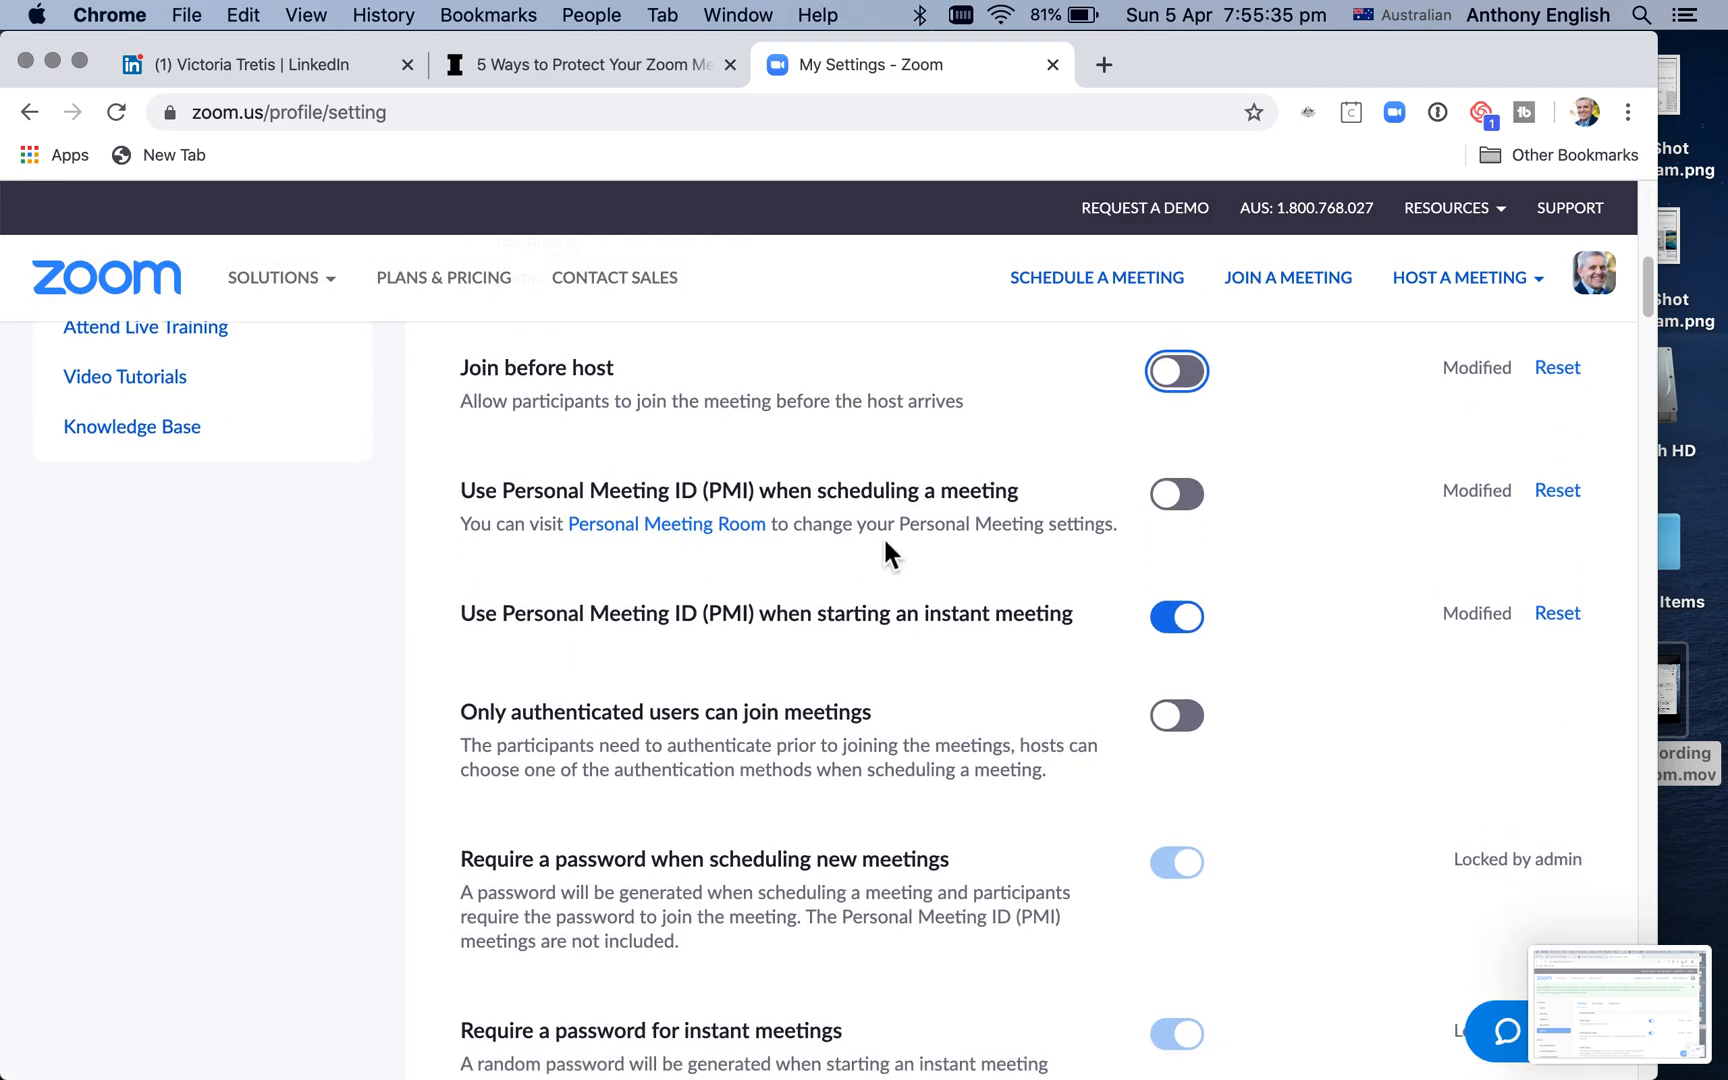
{"action": "scroll", "coordinate": [883, 536], "scroll_direction": "down", "scroll_amount": 1}
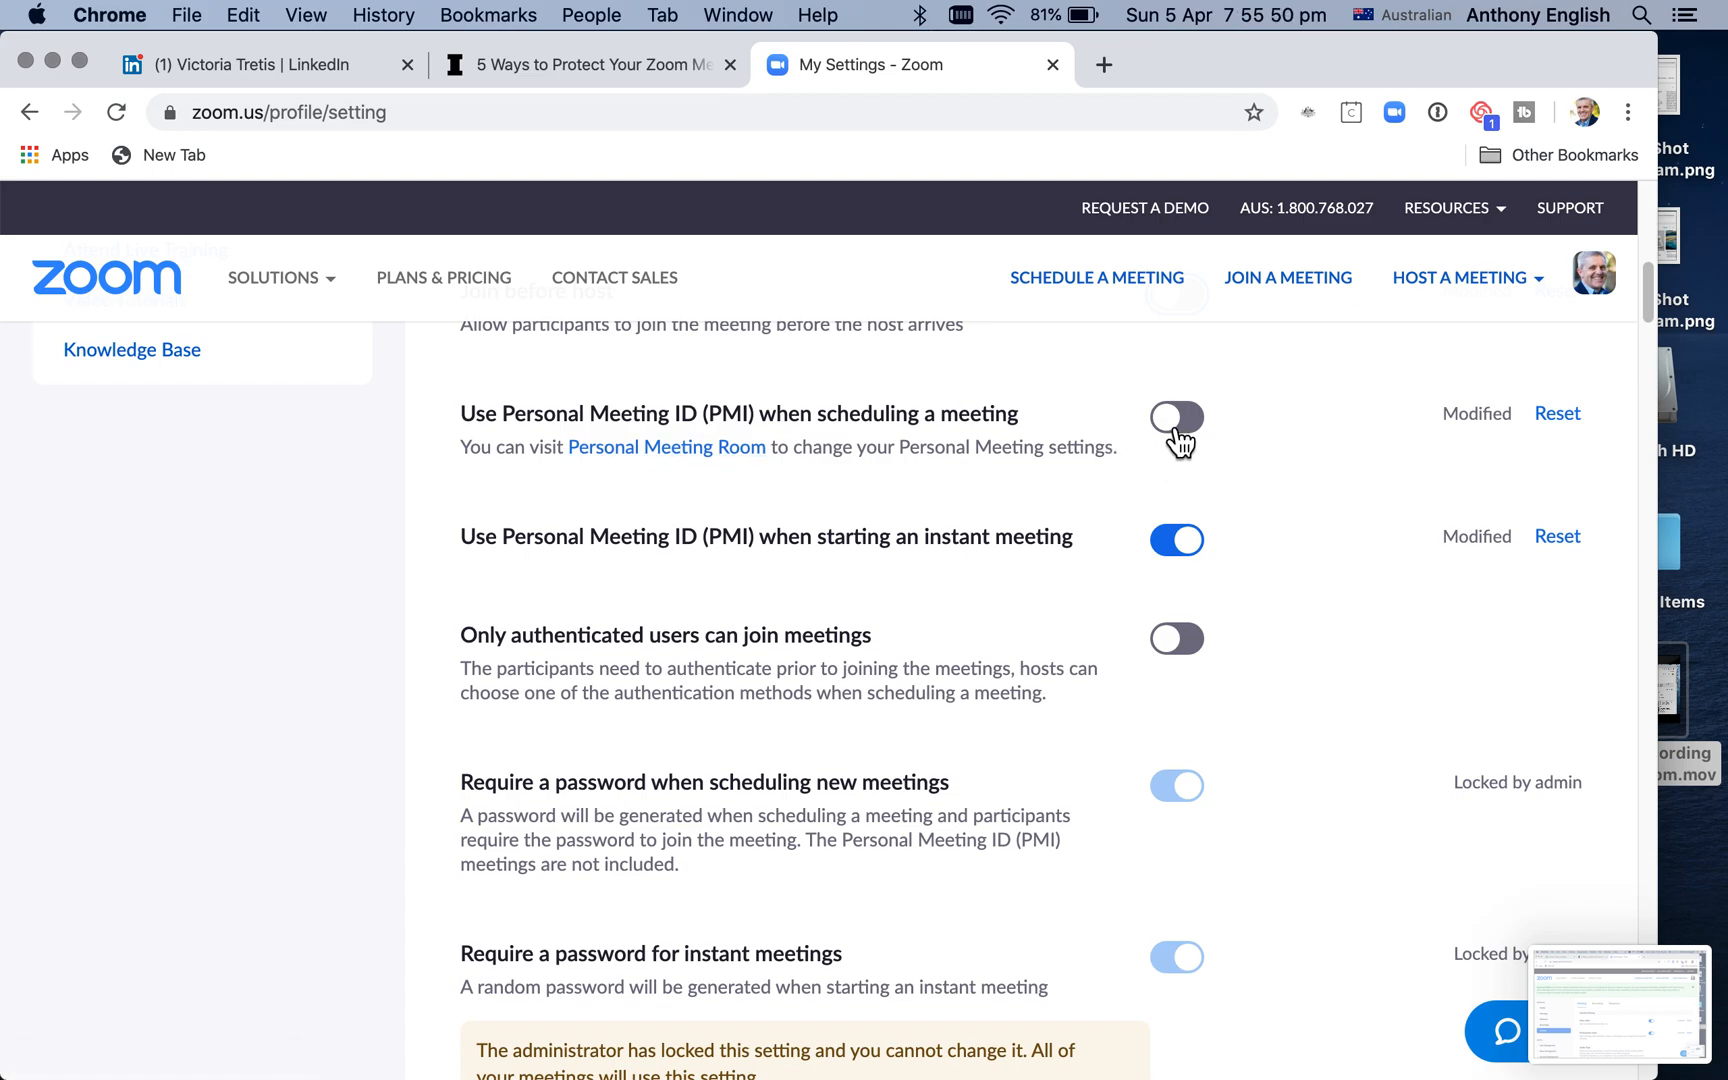
Return to the Inc. '5 Ways to Protect Your Zoom Meetings' article's PMI privacy tip
{"action": "left_click", "coordinate": [546, 66]}
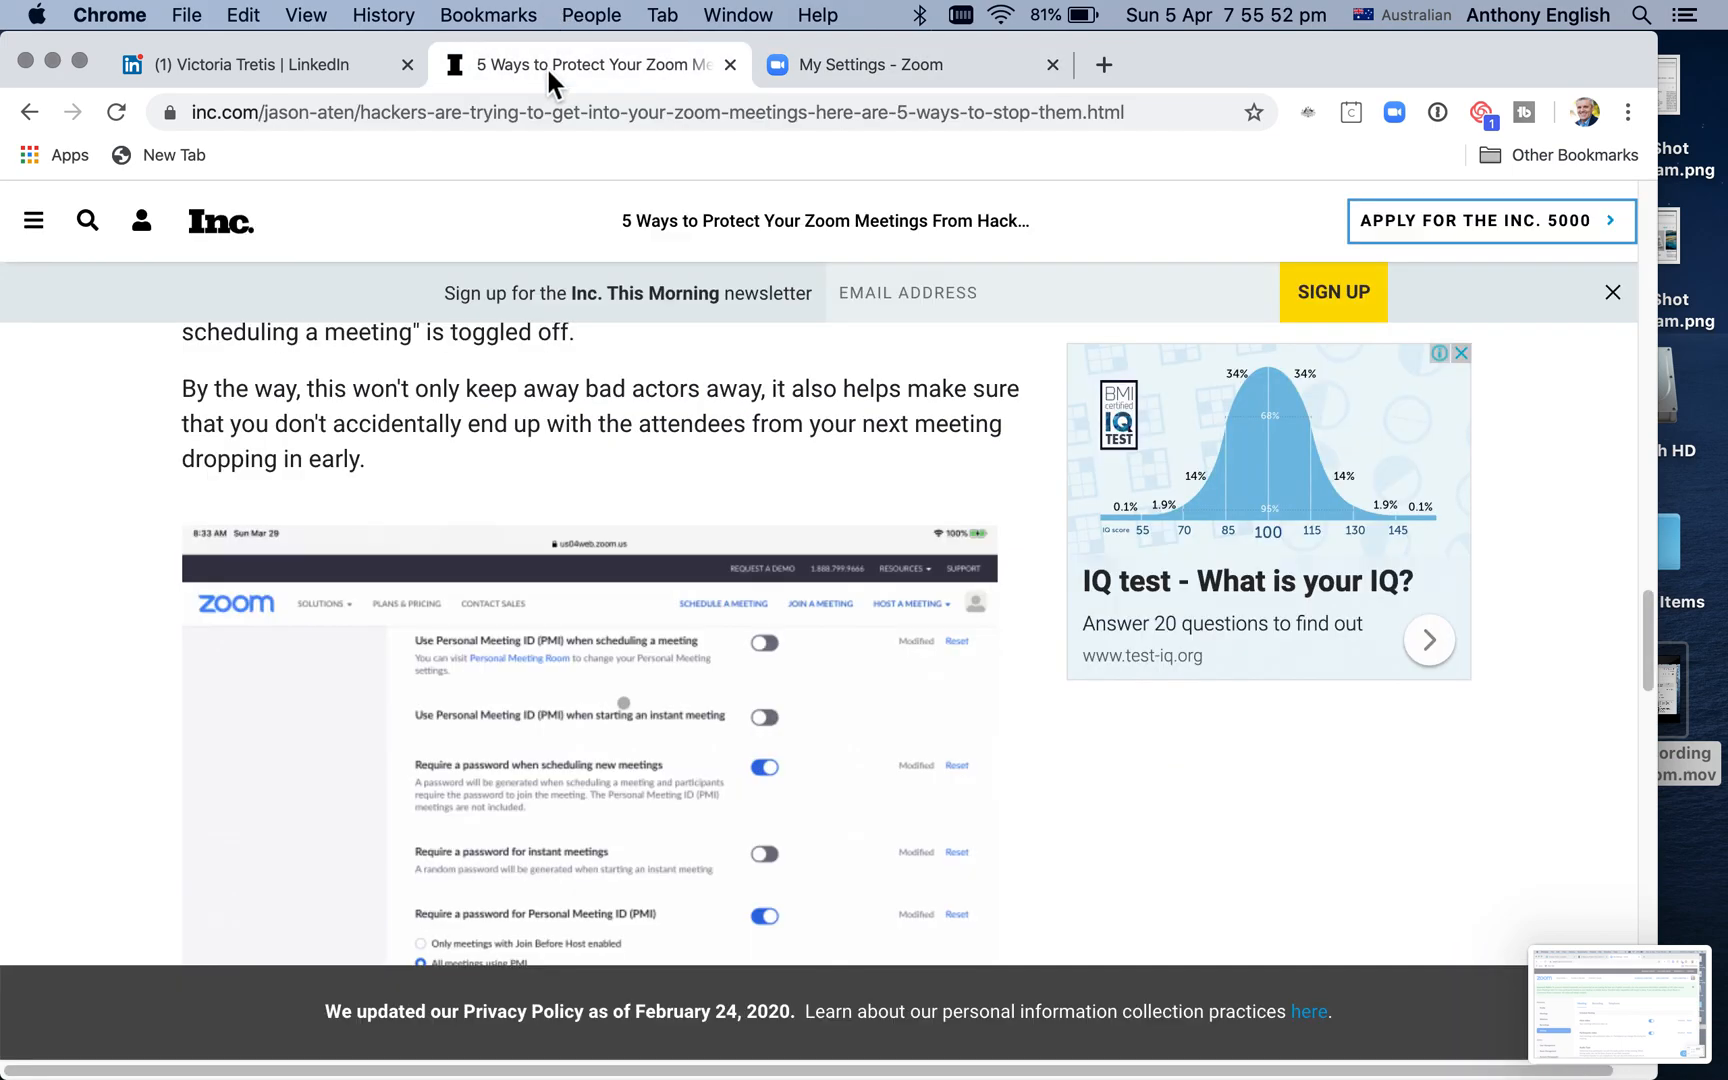
{"action": "scroll", "coordinate": [572, 515], "scroll_direction": "up", "scroll_amount": 4}
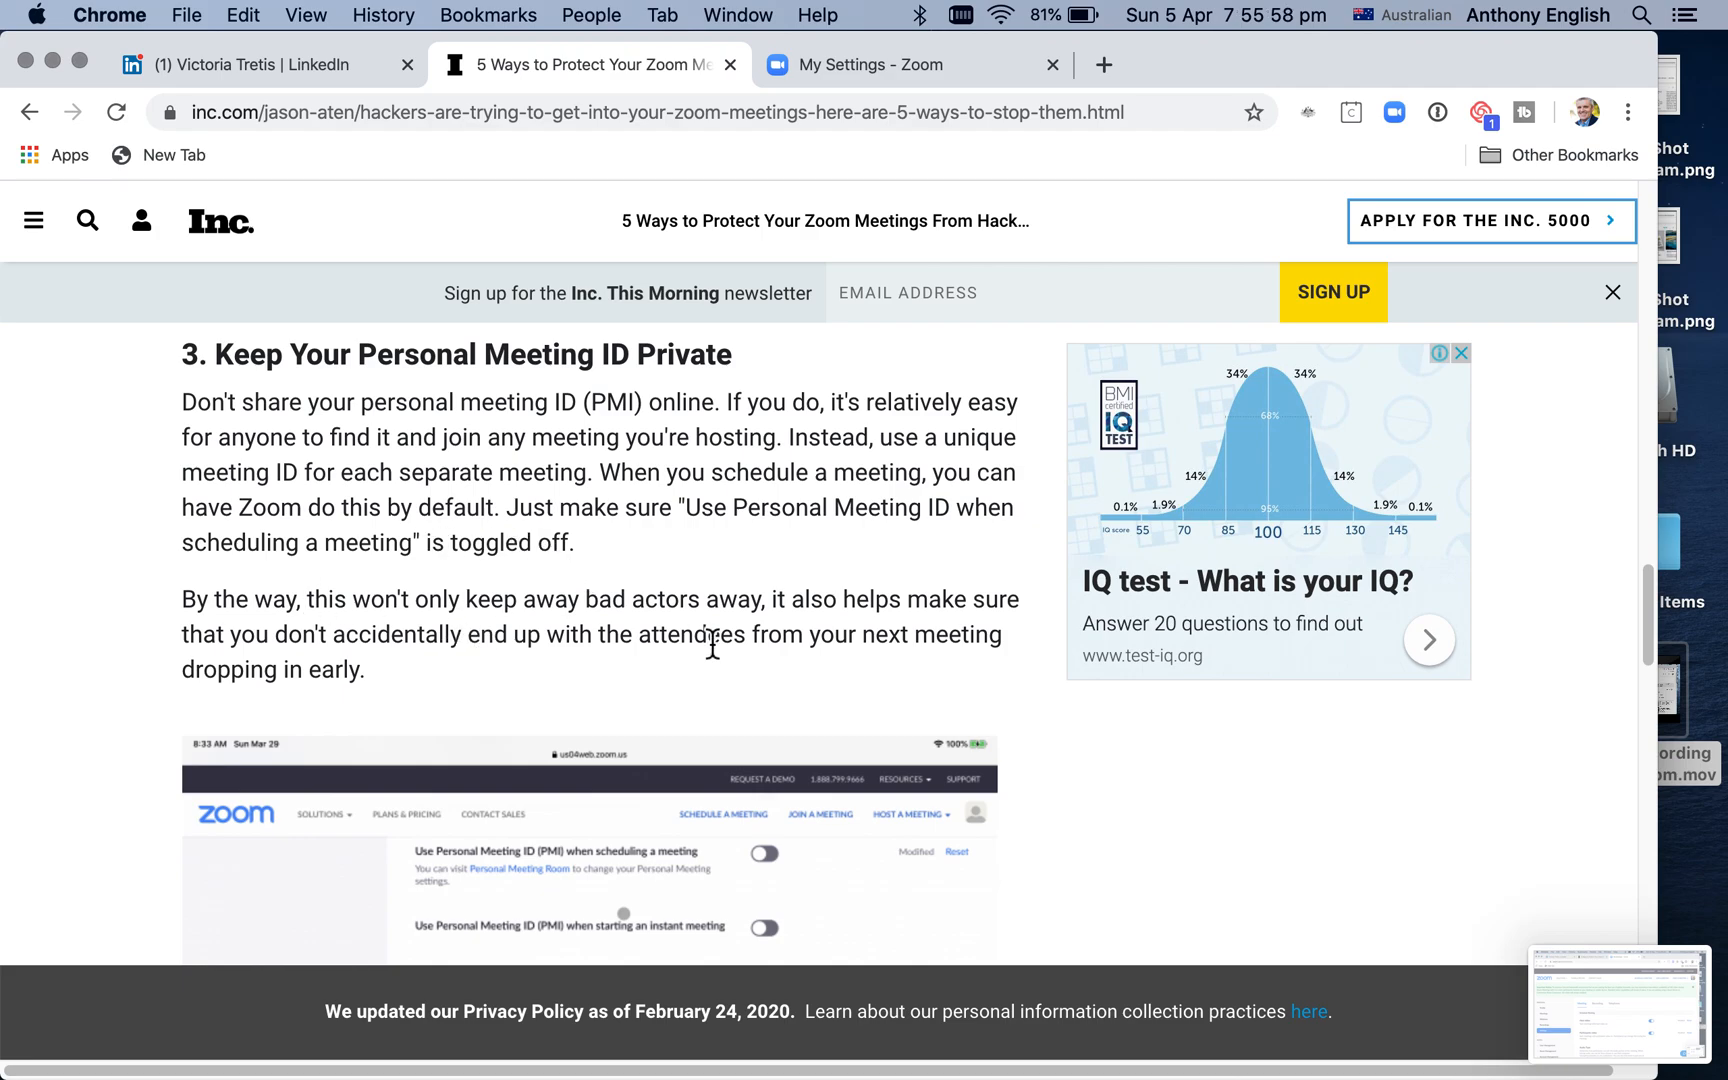
{"action": "scroll", "coordinate": [974, 254], "scroll_direction": "down", "scroll_amount": 2}
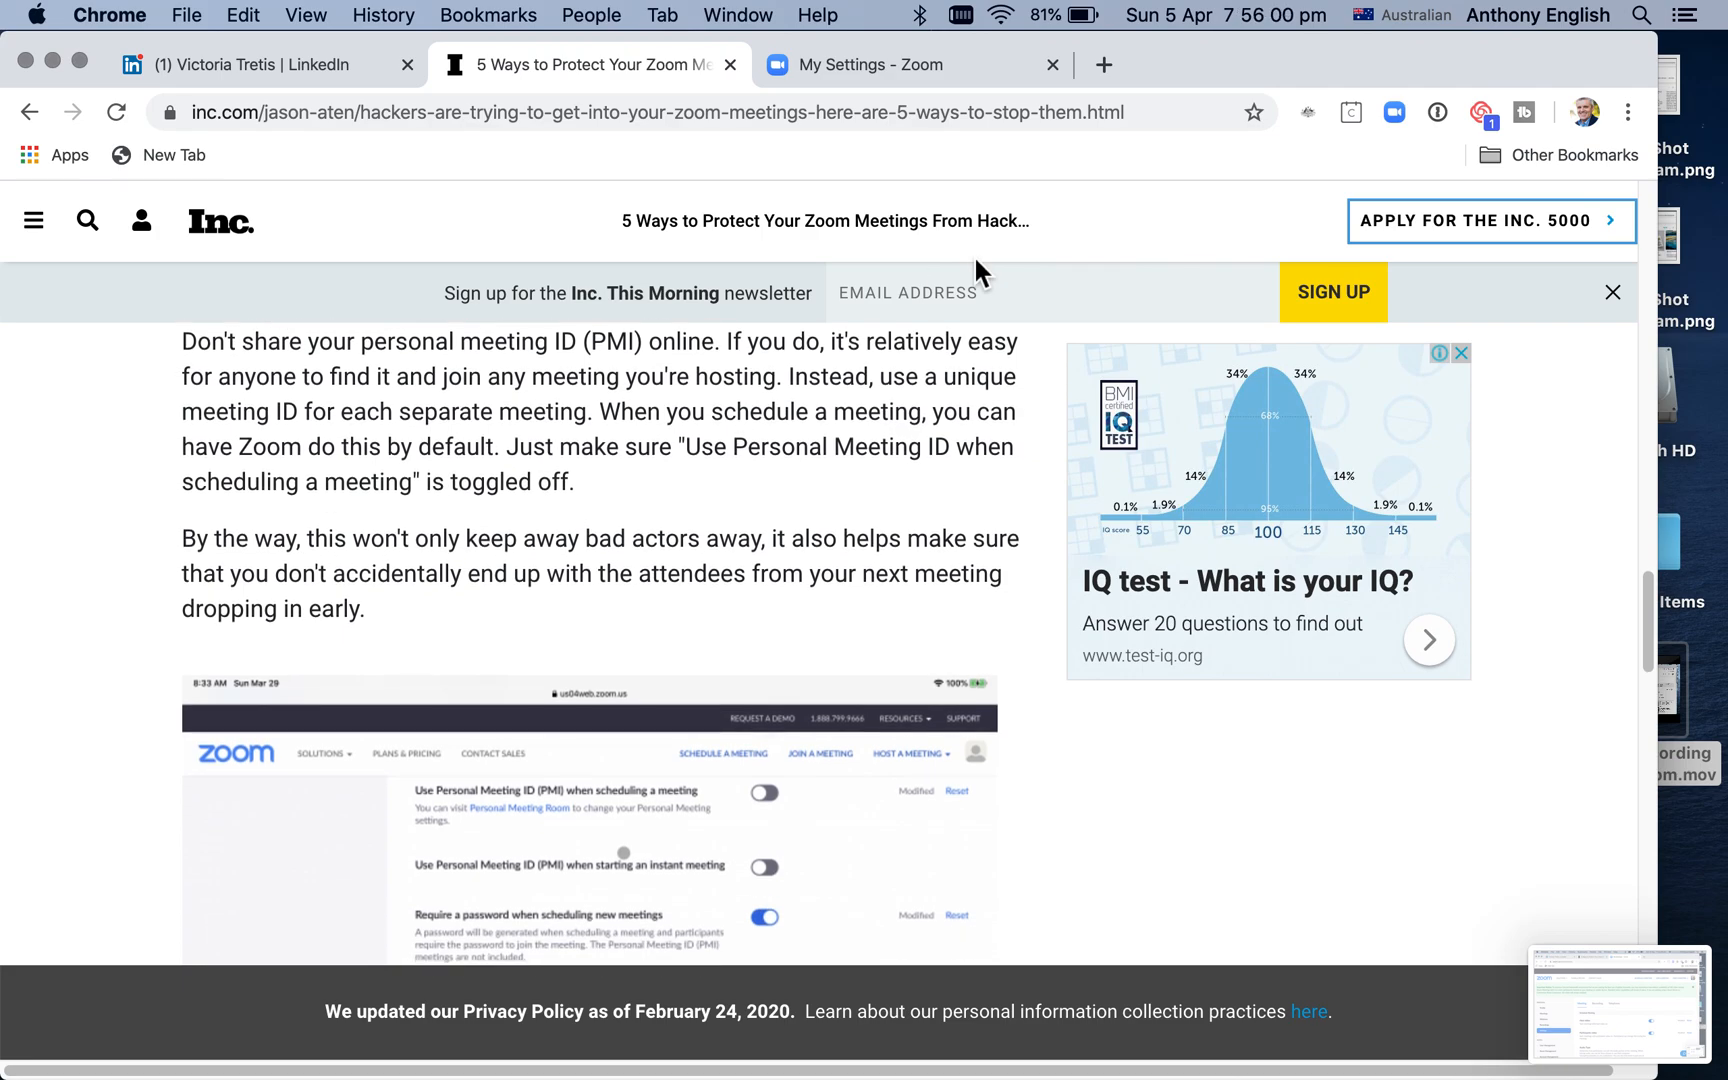
Switch on 'Use Personal Meeting ID (PMI) when scheduling a meeting' in Zoom settings
{"action": "left_click", "coordinate": [989, 64]}
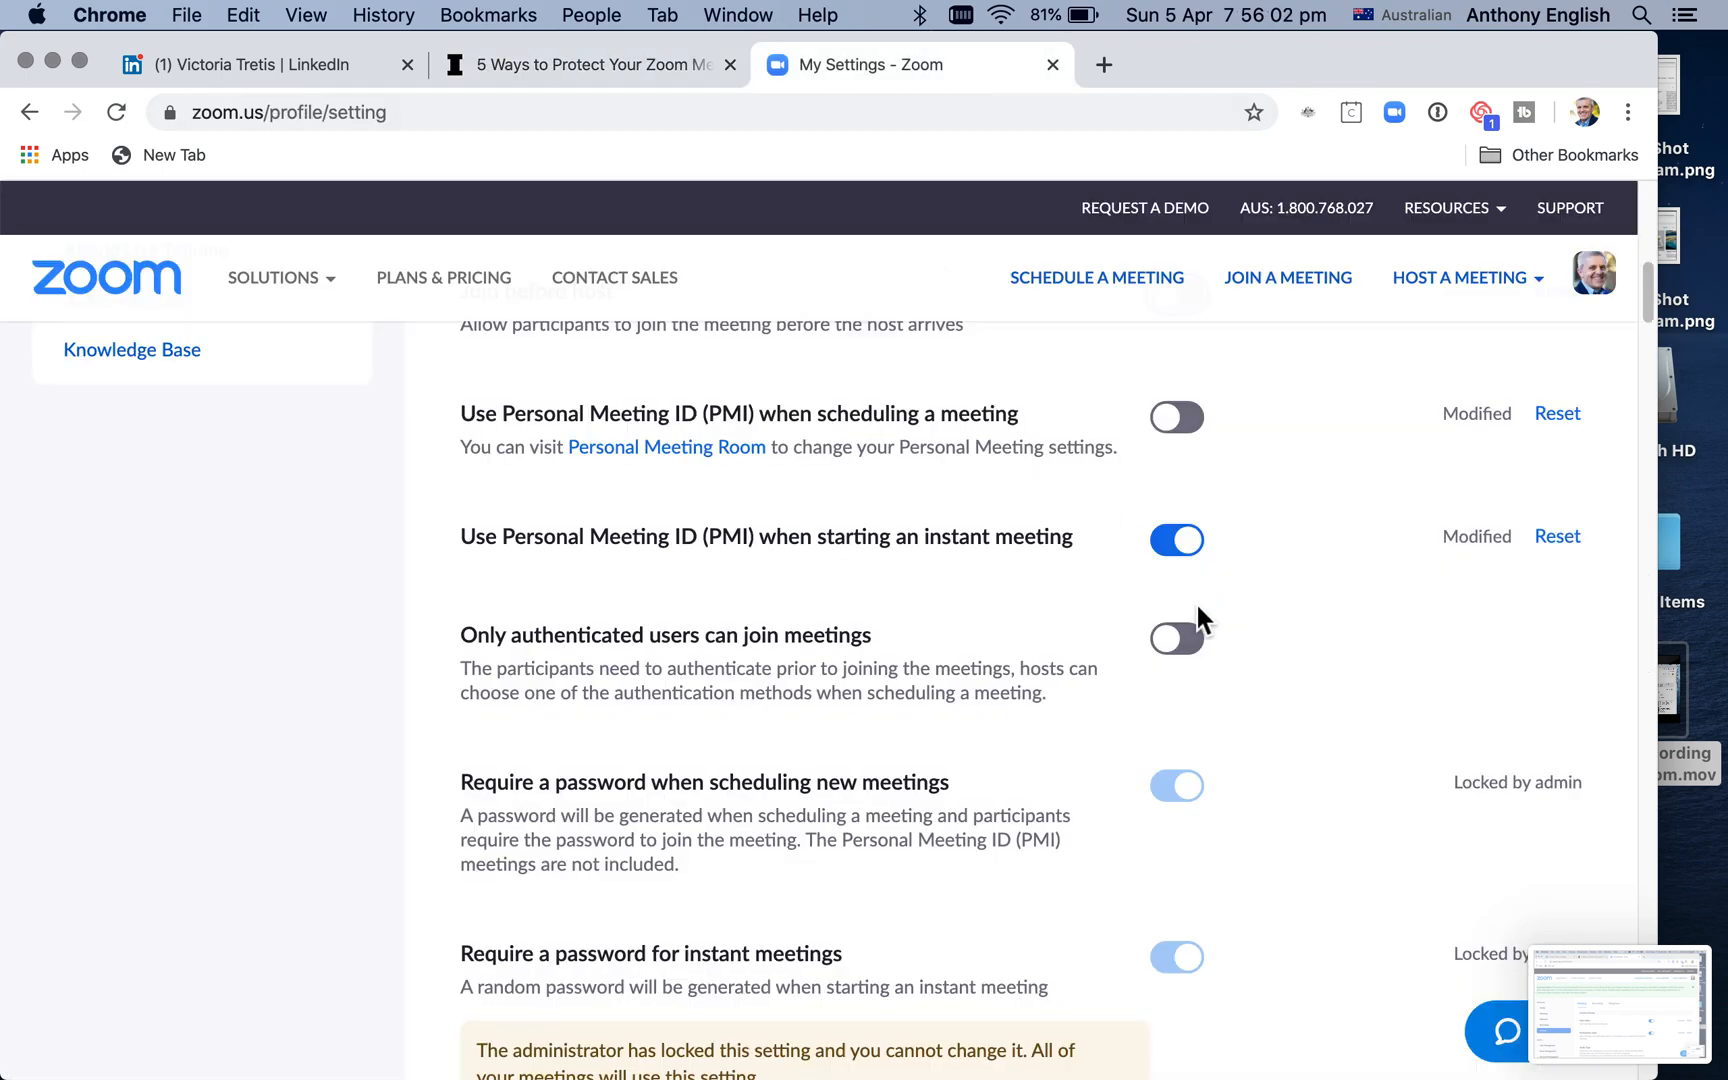
{"action": "left_click", "coordinate": [1178, 417]}
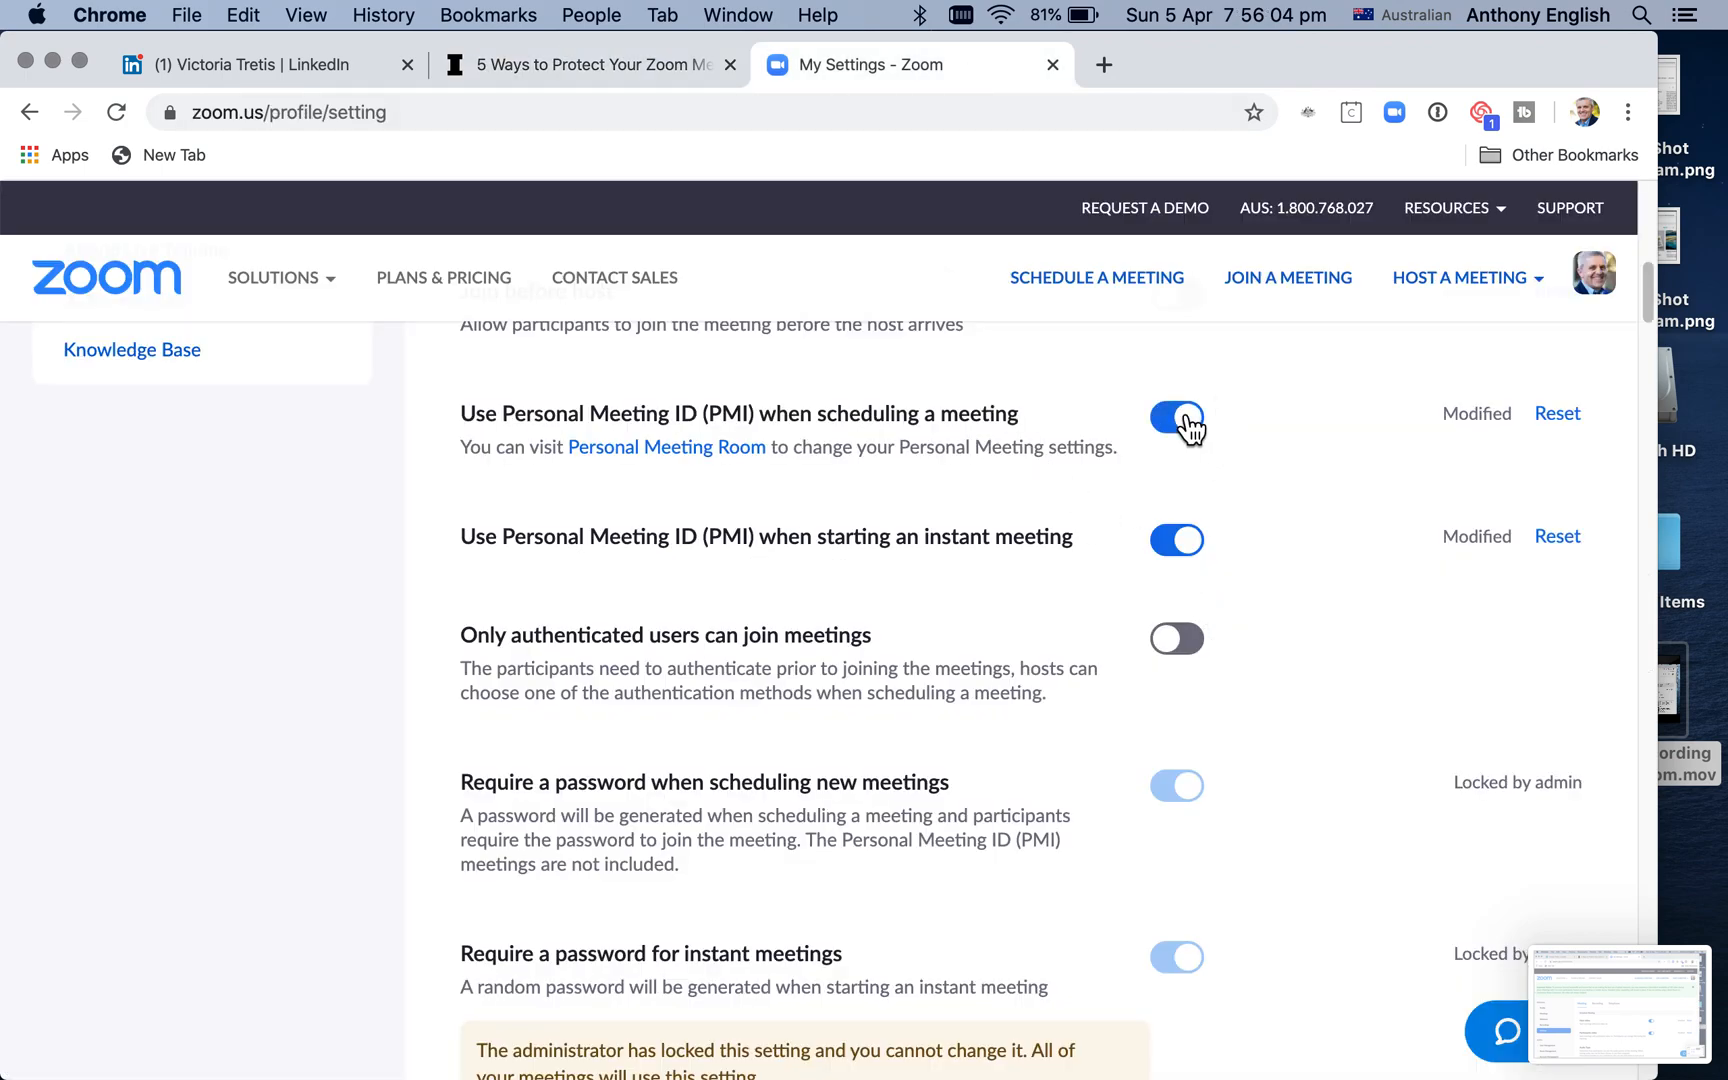